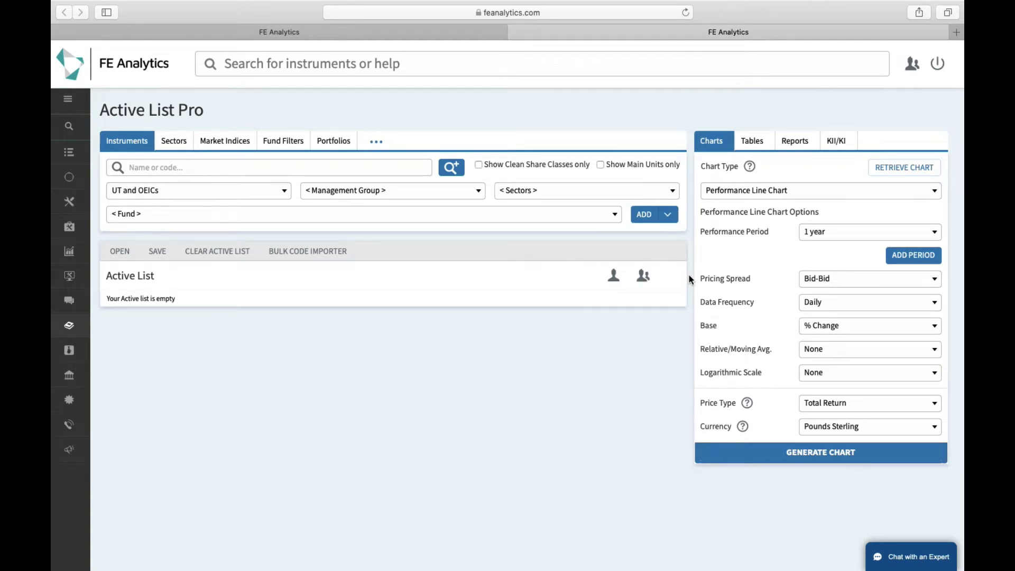
Step: On the Reports tab, set the report type to Custom Portfolio Report Builder
{"action": "left_click", "coordinate": [798, 144]}
{"action": "left_click", "coordinate": [740, 190]}
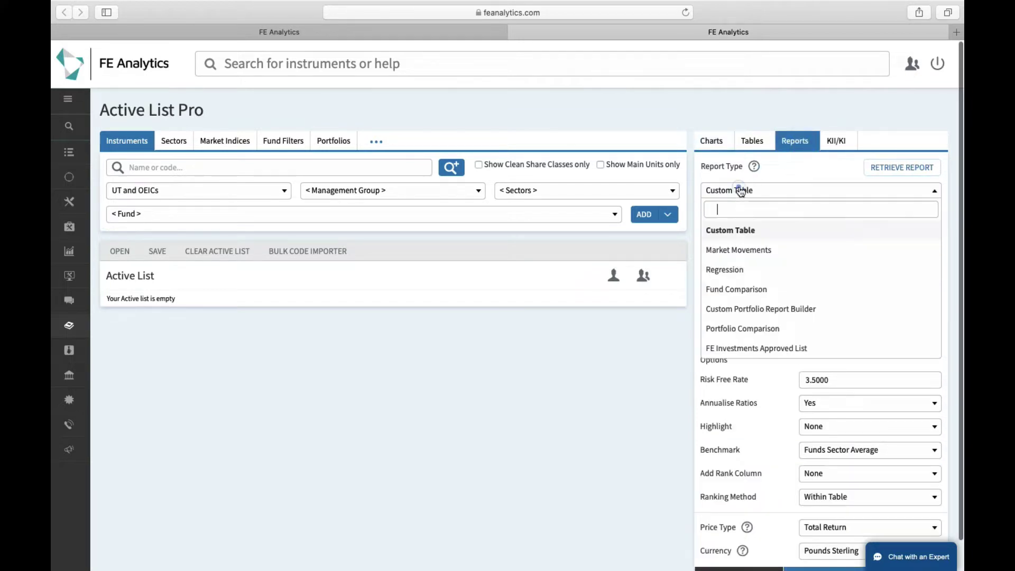
{"action": "left_click", "coordinate": [747, 311]}
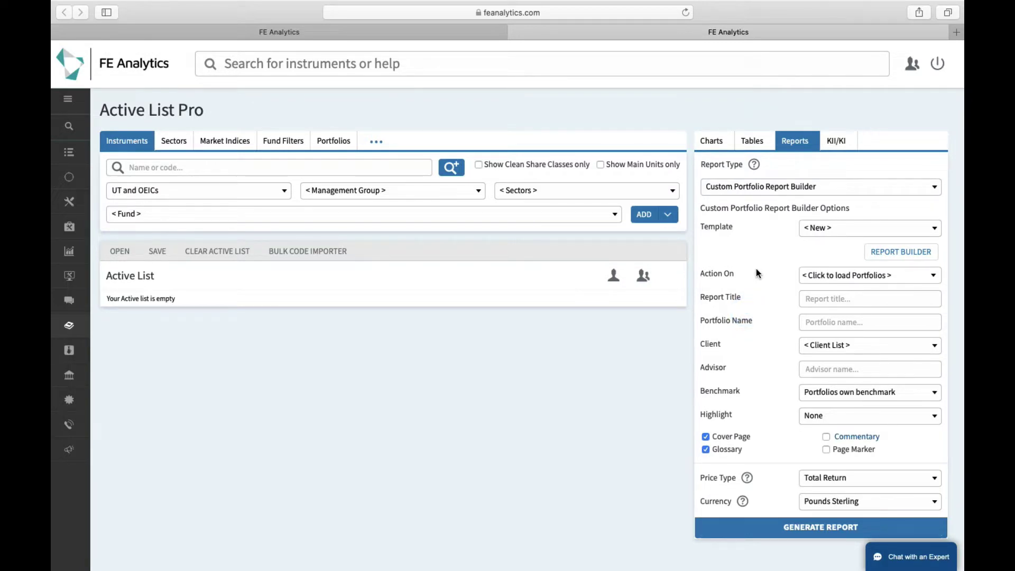
Step: Open the Report Builder, then preview and close the Portfolio Performance Report sample
{"action": "left_click", "coordinate": [893, 254]}
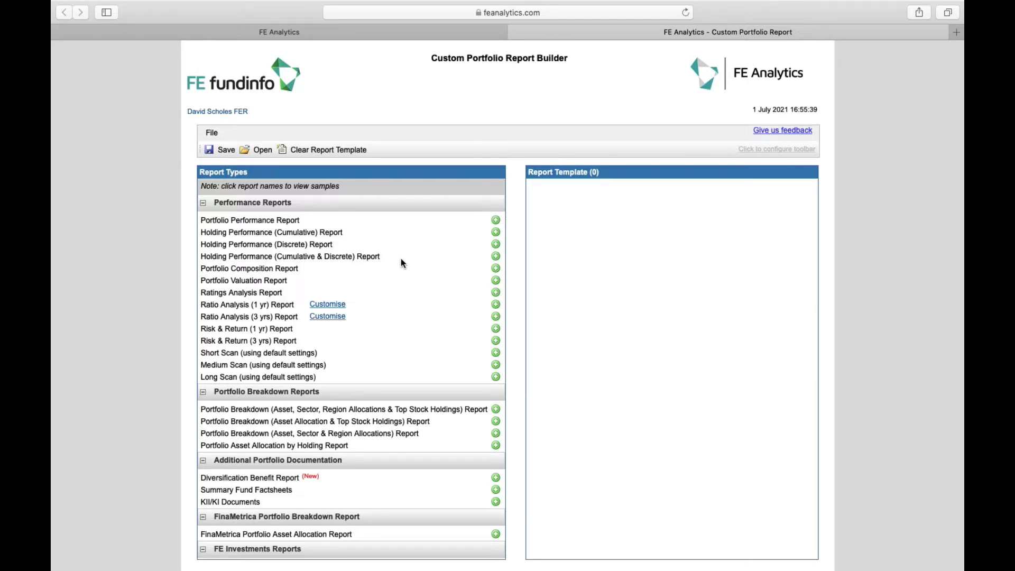
{"action": "left_click", "coordinate": [279, 222]}
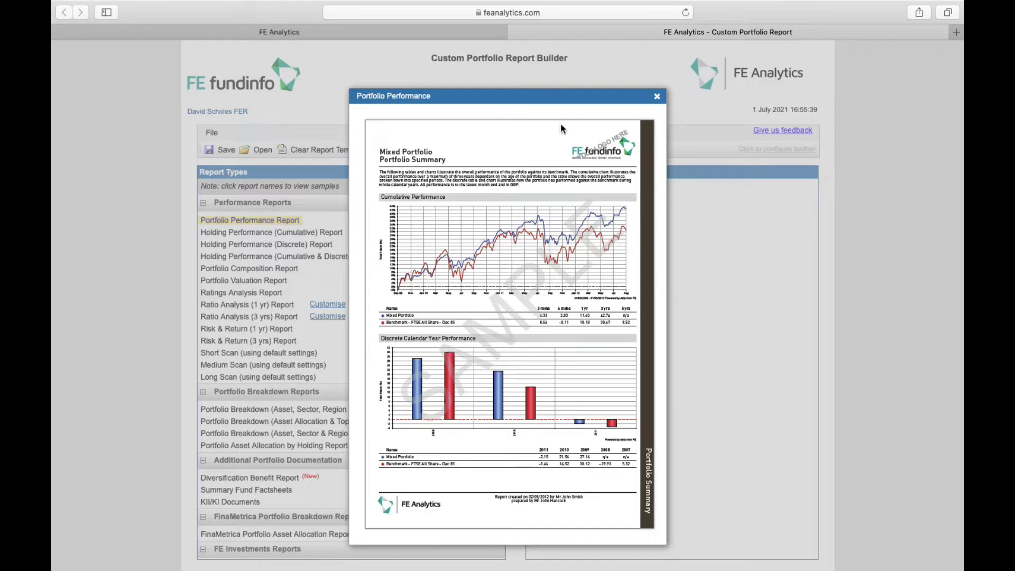
{"action": "left_click", "coordinate": [657, 96]}
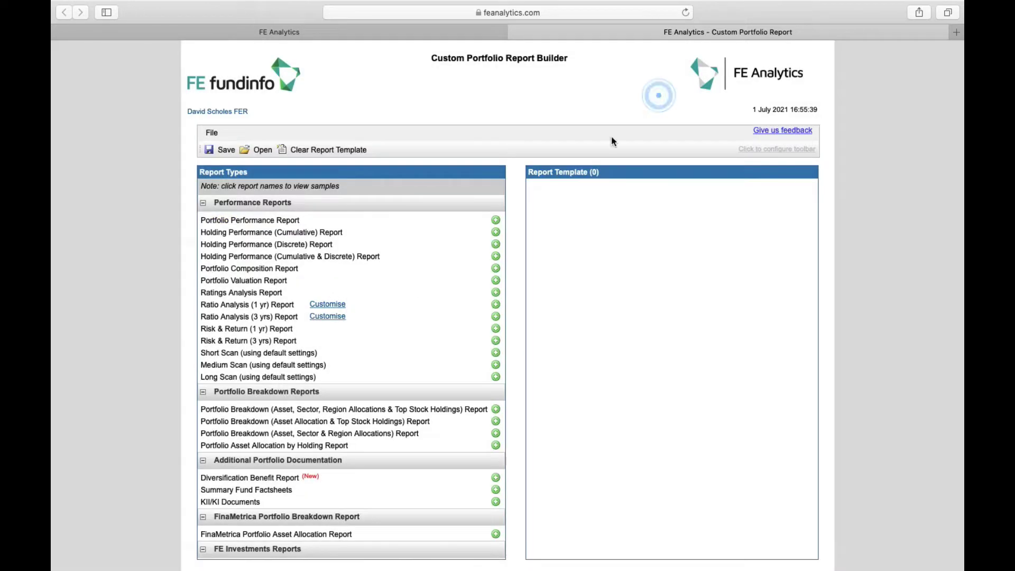
Step: Add Portfolio Performance, Holding Performance (Discrete), Ratings Analysis, Risk & Return (3 yrs), Portfolio Breakdown and Summary Fund Factsheets
{"action": "left_click", "coordinate": [495, 221]}
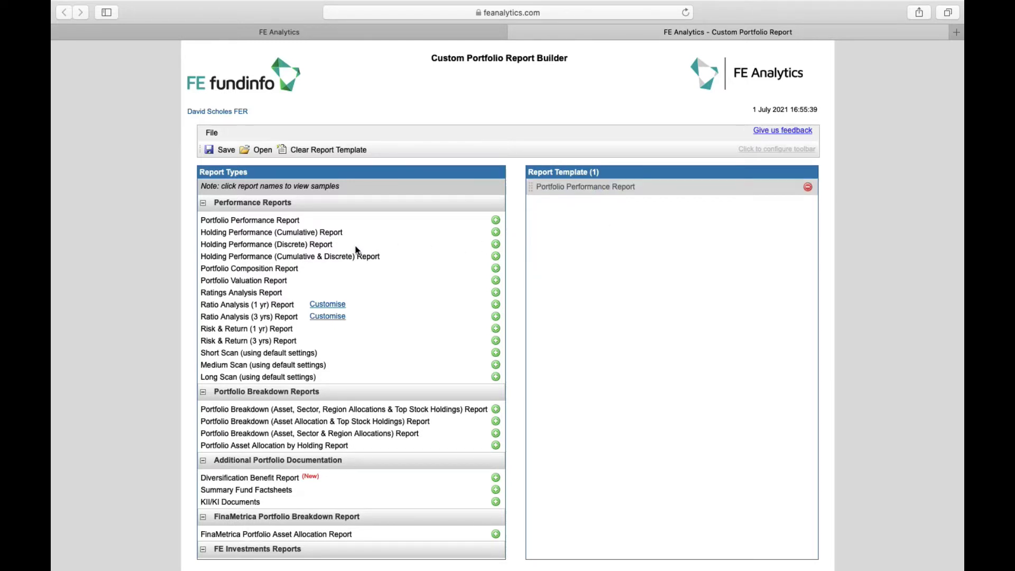
{"action": "left_click", "coordinate": [495, 244]}
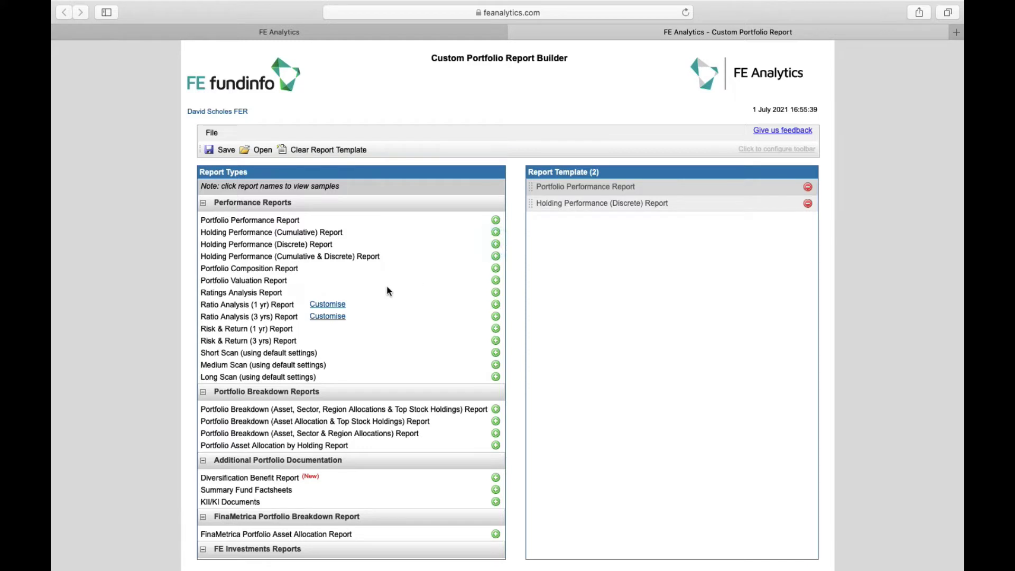
{"action": "left_click", "coordinate": [495, 293]}
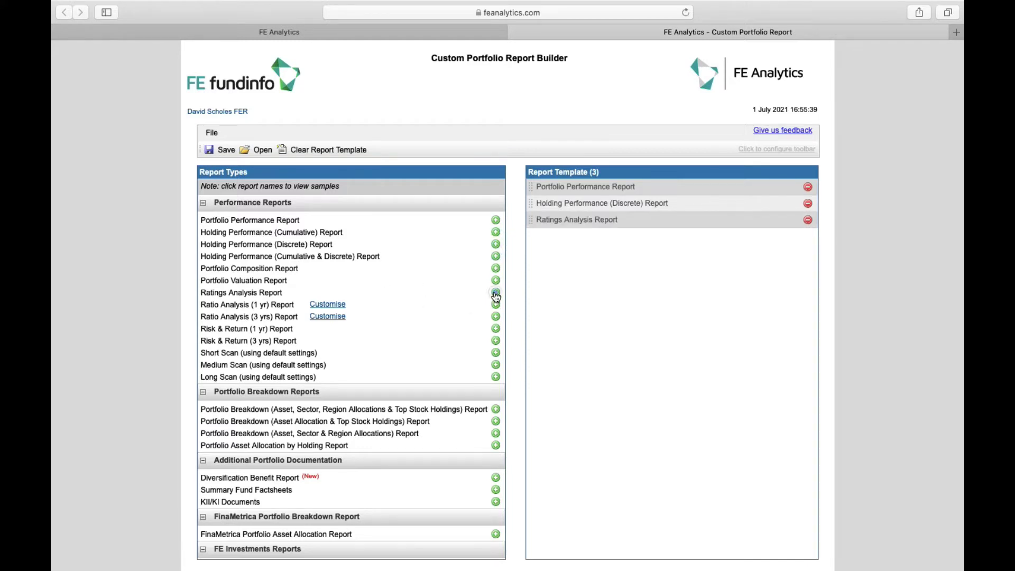
{"action": "left_click", "coordinate": [495, 341]}
{"action": "scroll", "coordinate": [428, 347], "scroll_direction": "down", "scroll_amount": 2}
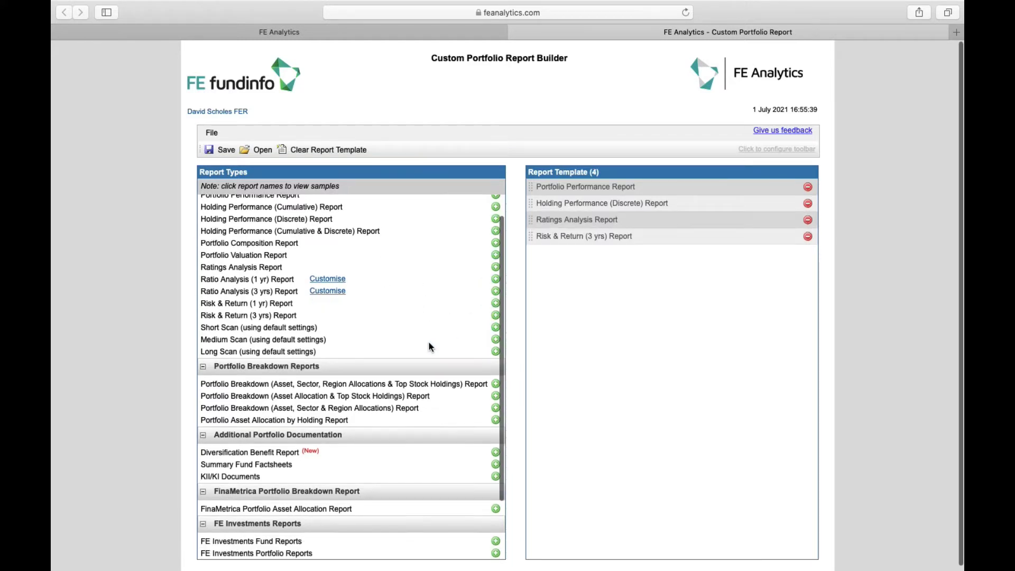
{"action": "left_click", "coordinate": [495, 384]}
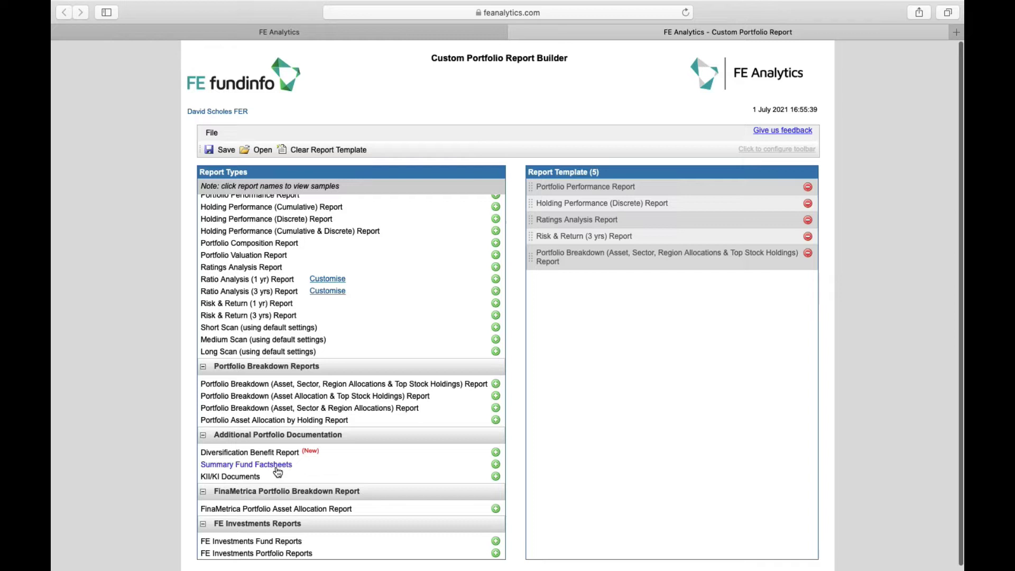
{"action": "left_click", "coordinate": [495, 464]}
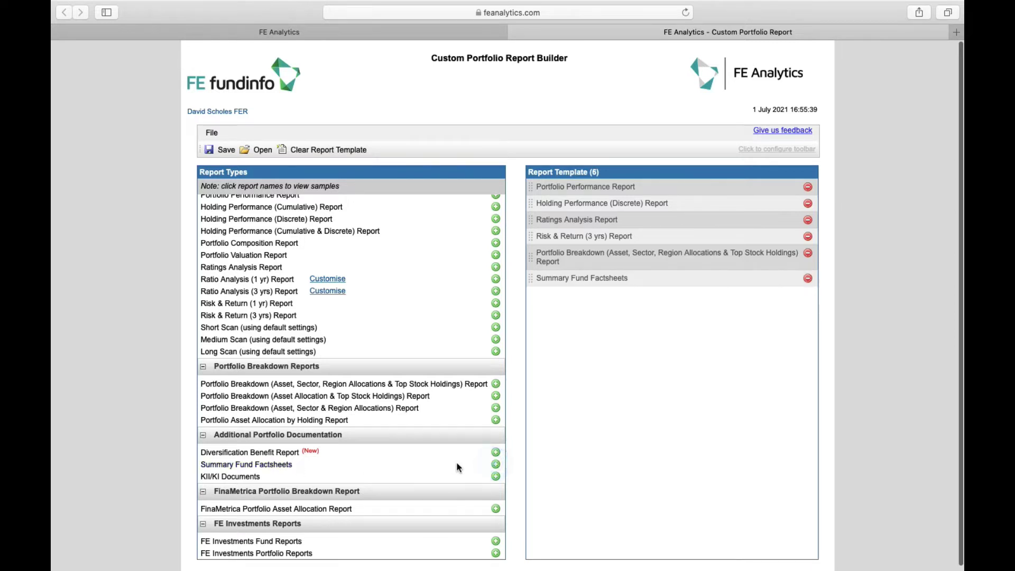
{"action": "scroll", "coordinate": [455, 462], "scroll_direction": "down", "scroll_amount": 3}
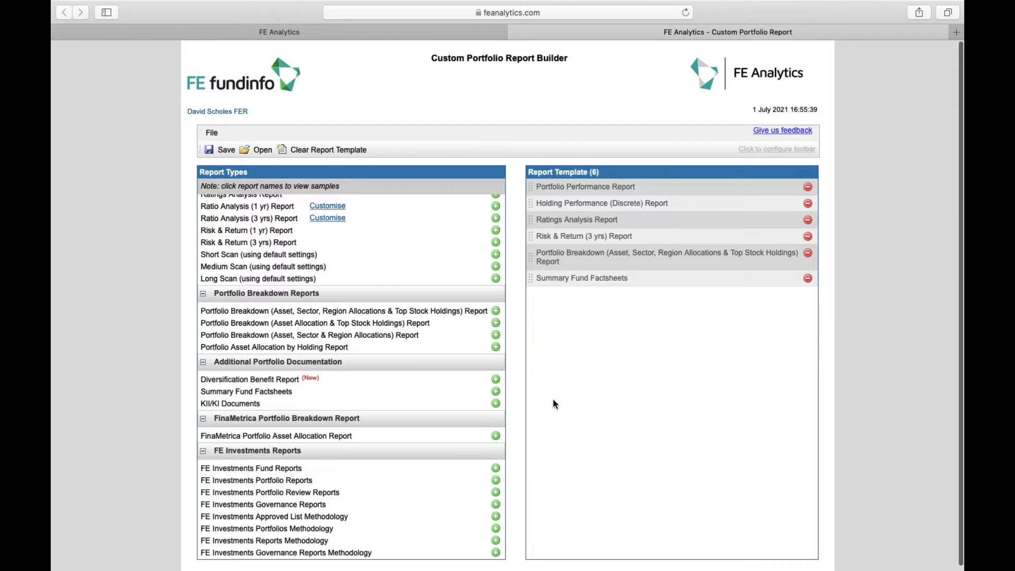
{"action": "scroll", "coordinate": [458, 315], "scroll_direction": "up", "scroll_amount": 5}
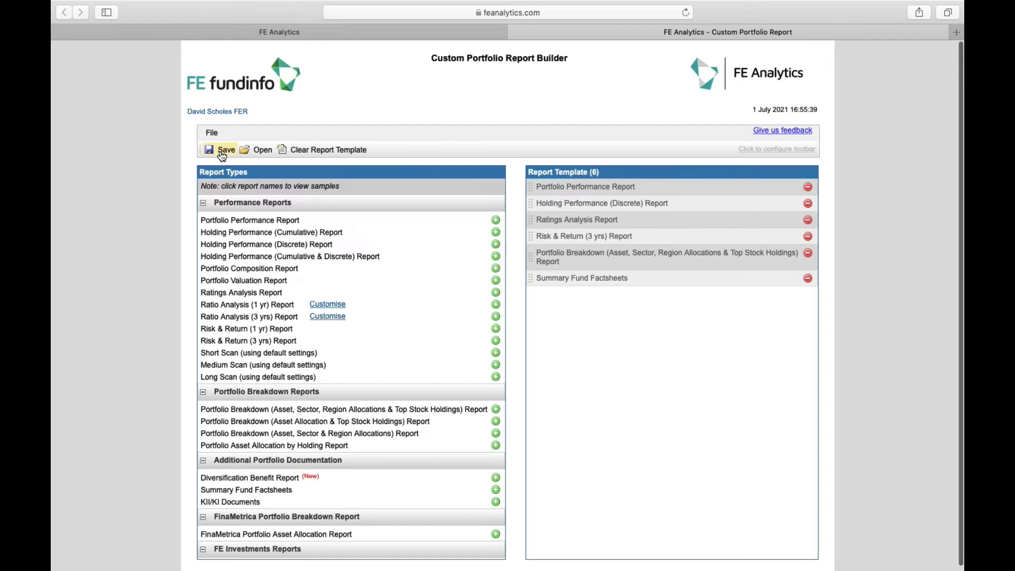
Step: Save the report template under the name Gold
{"action": "left_click", "coordinate": [222, 150]}
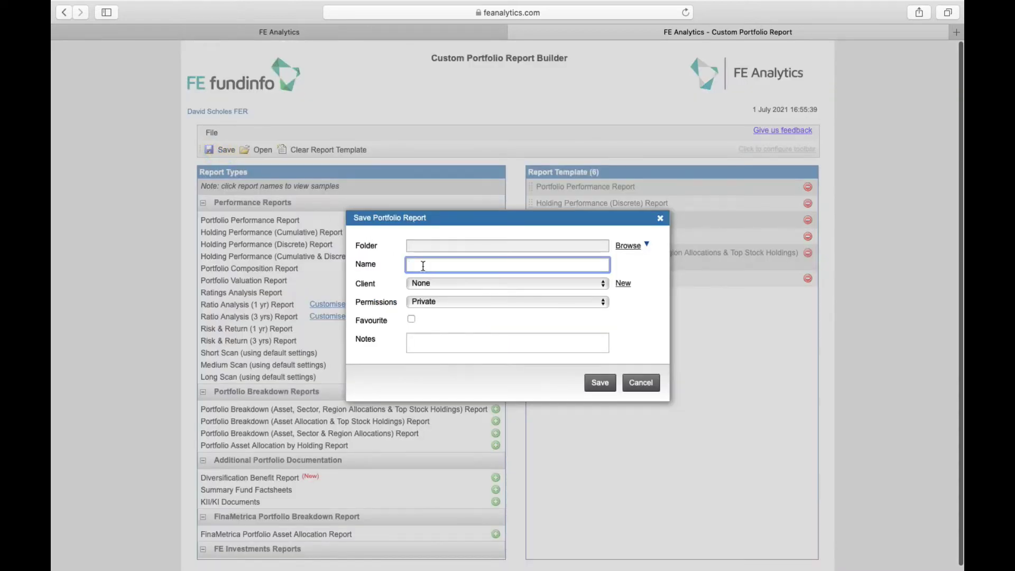
{"action": "type", "text": "Gold"}
{"action": "left_click", "coordinate": [598, 385]}
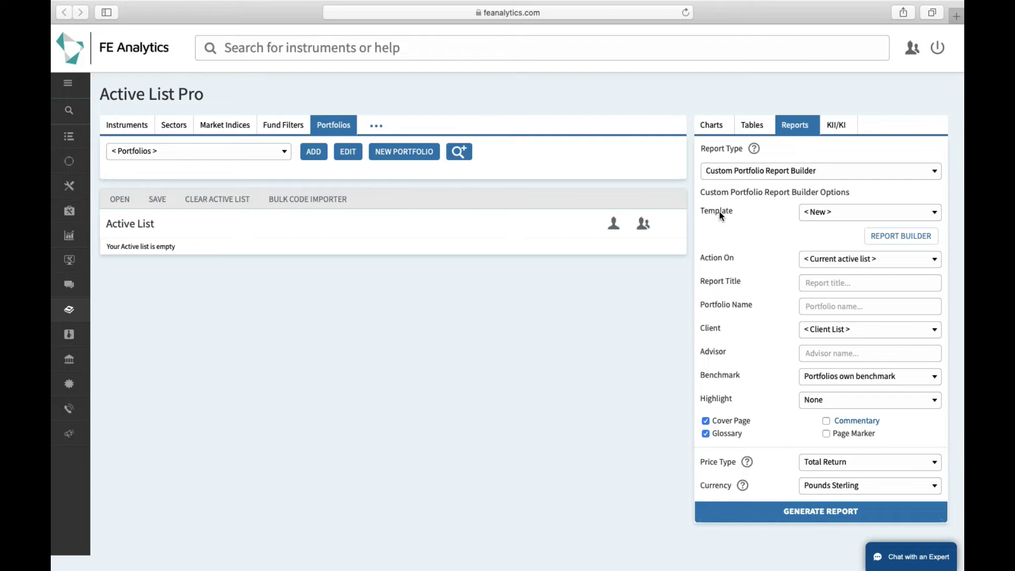
Step: Select Gold in the report options' Template list
{"action": "left_click", "coordinate": [835, 220]}
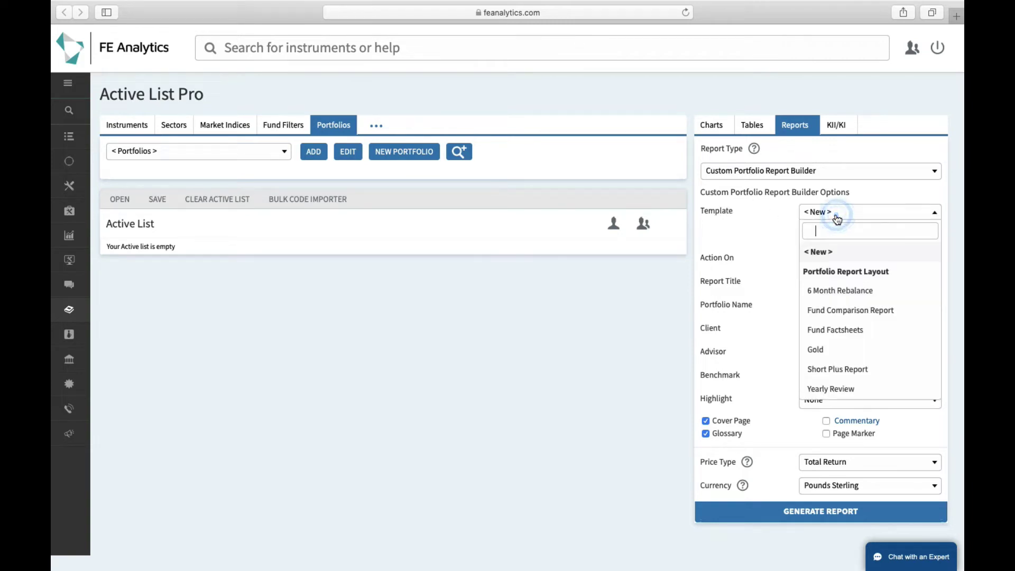
{"action": "left_click", "coordinate": [835, 349]}
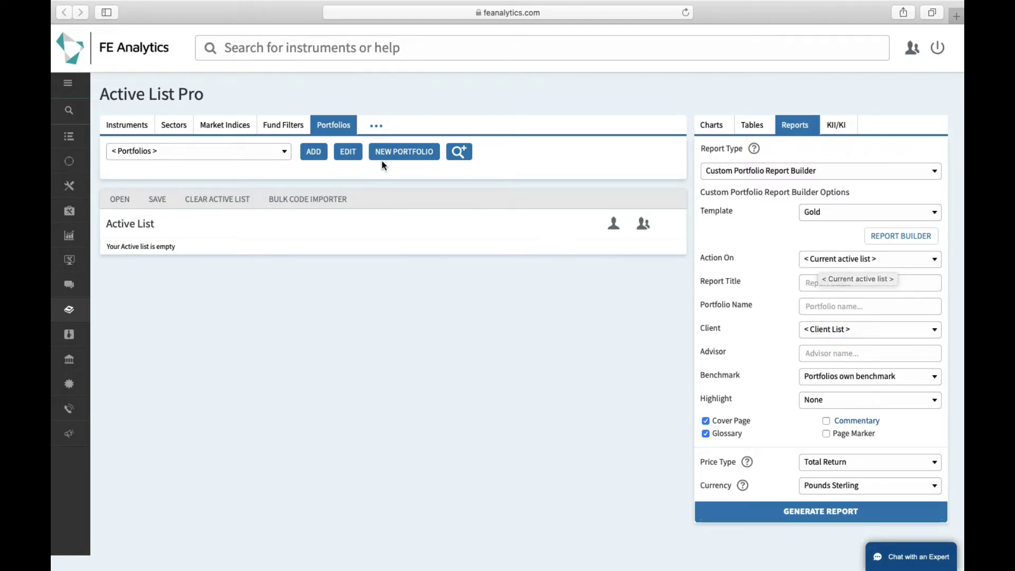
Step: Search portfolios by the client's name and add their Pension portfolio to the active list
{"action": "left_click", "coordinate": [263, 160]}
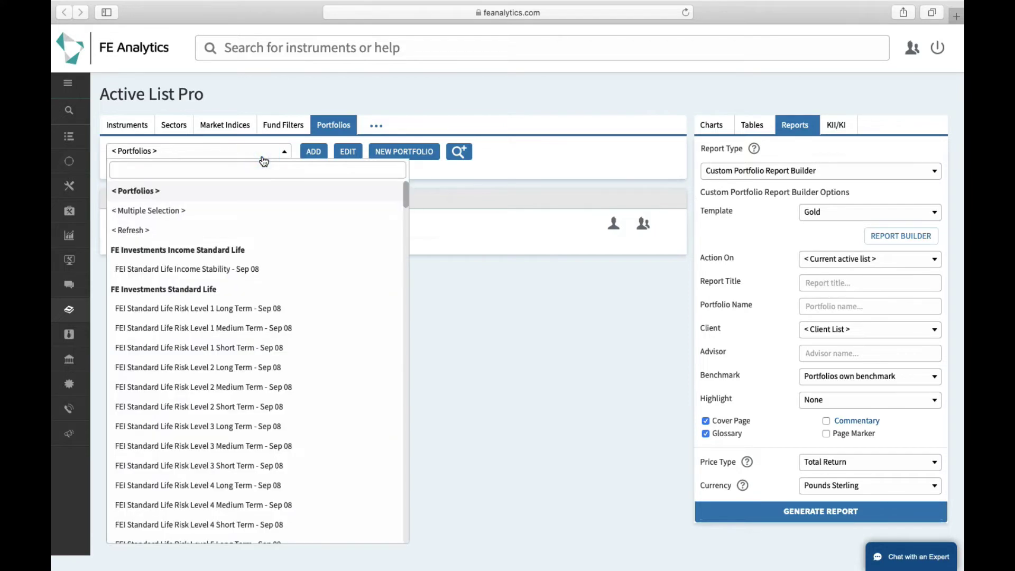
{"action": "type", "text": "keith ba"}
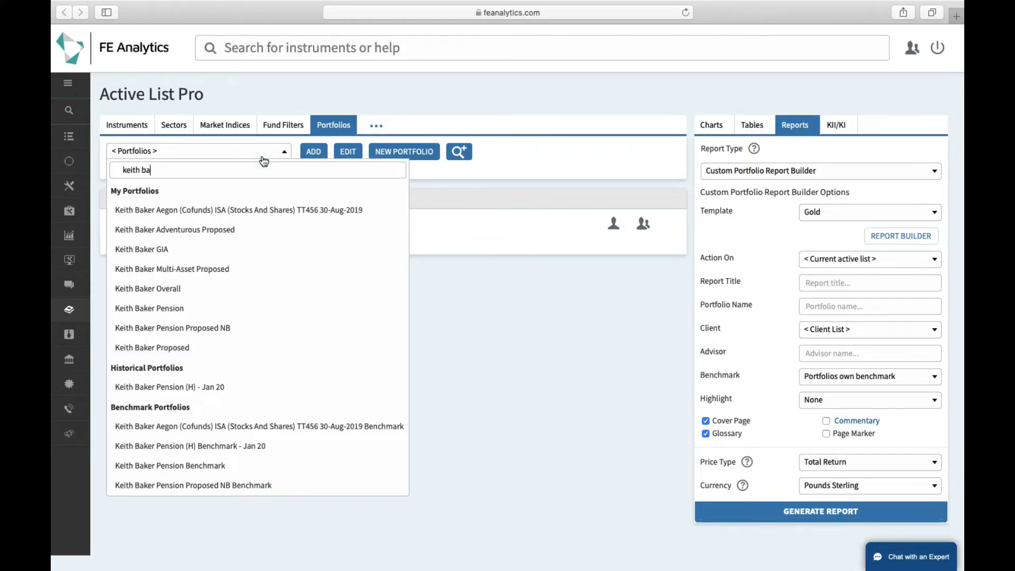
{"action": "left_click", "coordinate": [199, 307]}
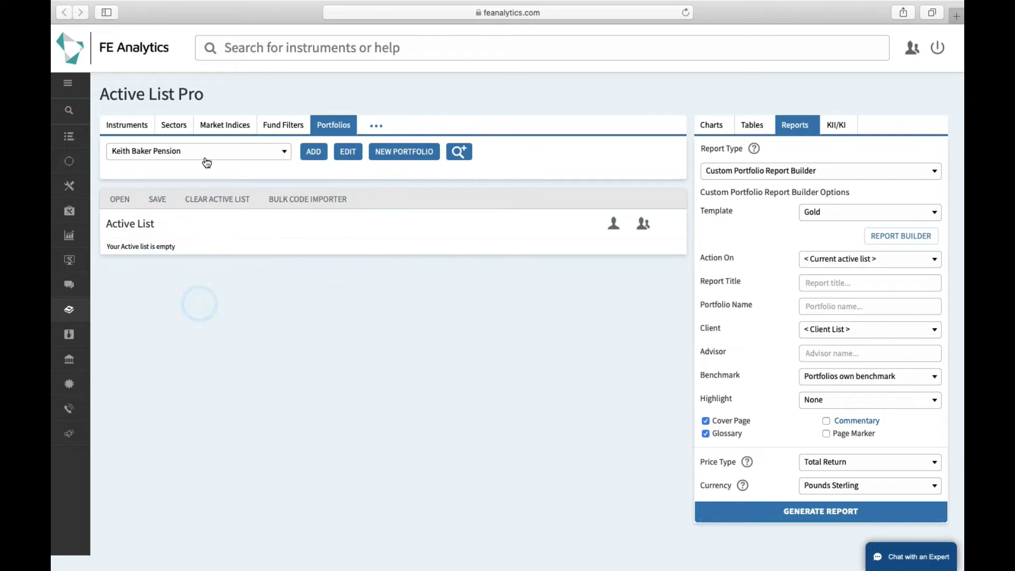
{"action": "left_click", "coordinate": [313, 158]}
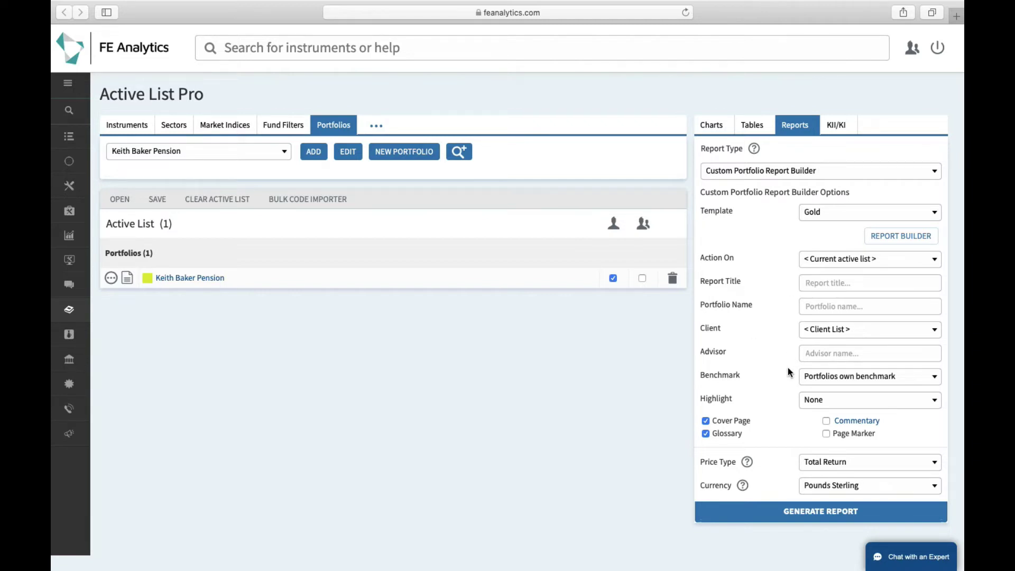
Step: Set Highlight to Quartiles and tick Commentary to bring up the commentary editor
{"action": "left_click", "coordinate": [821, 400]}
{"action": "left_click", "coordinate": [828, 439]}
{"action": "left_click_drag", "start_coordinate": [890, 419], "coordinate": [825, 421]}
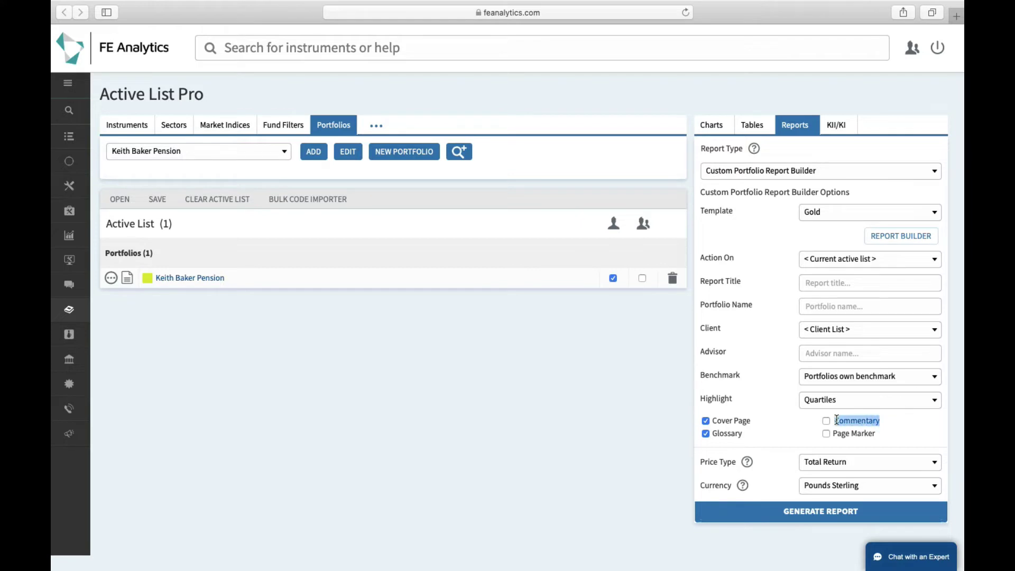
{"action": "left_click", "coordinate": [826, 421]}
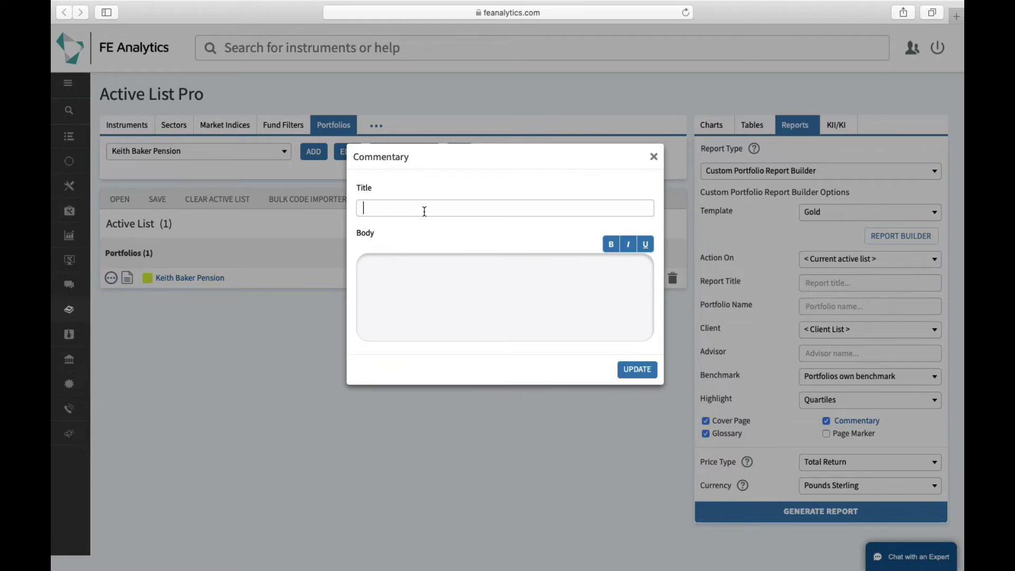
Step: Enter placeholder body text 'hbeifvbifvfihi' in the commentary and save it with UPDATE
{"action": "left_click", "coordinate": [403, 280]}
{"action": "left_click", "coordinate": [520, 284]}
{"action": "type", "text": "hbeifvbifvfihi"}
{"action": "left_click", "coordinate": [634, 374]}
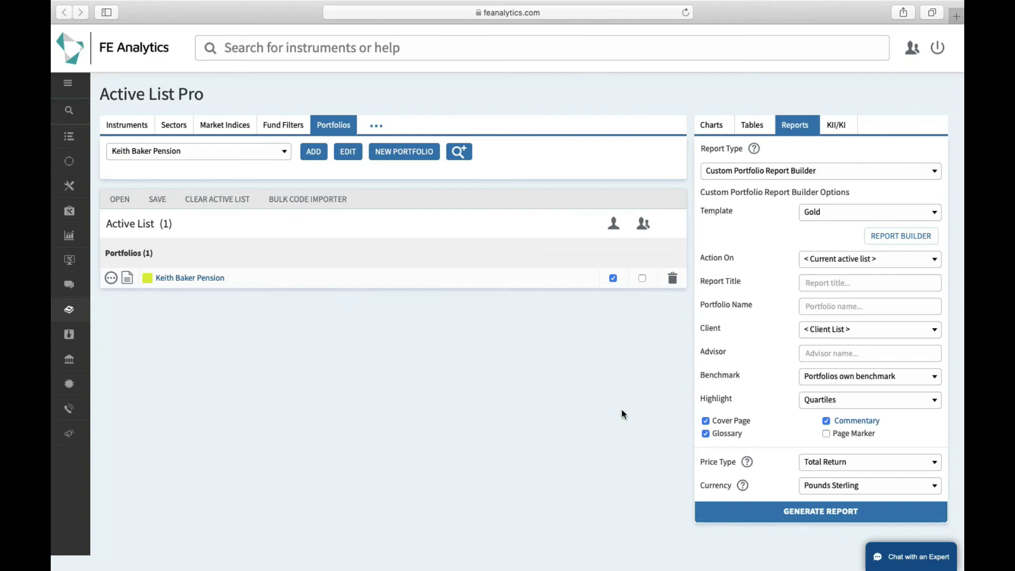
Step: Generate the Gold report and review the cover, commentary, valuation and composition pages
{"action": "left_click", "coordinate": [780, 513]}
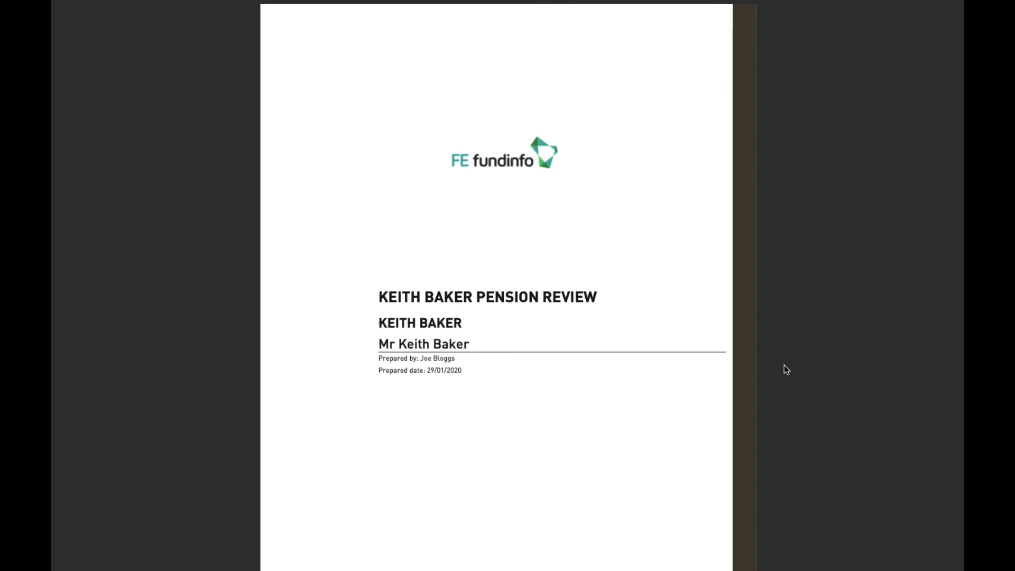
{"action": "scroll", "coordinate": [786, 369], "scroll_direction": "down", "scroll_amount": 5}
{"action": "scroll", "coordinate": [786, 369], "scroll_direction": "down", "scroll_amount": 10}
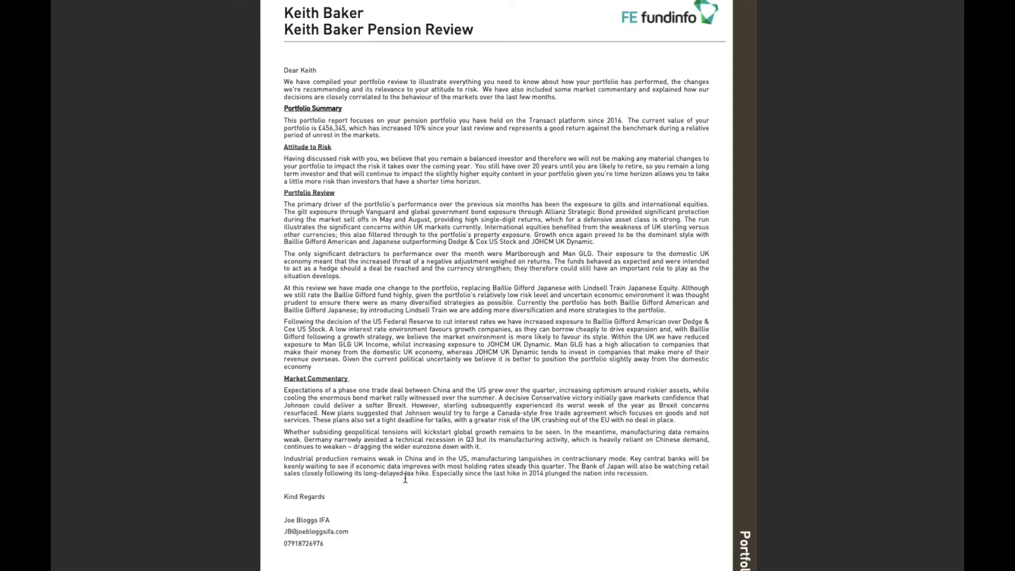
{"action": "scroll", "coordinate": [790, 391], "scroll_direction": "down", "scroll_amount": 10}
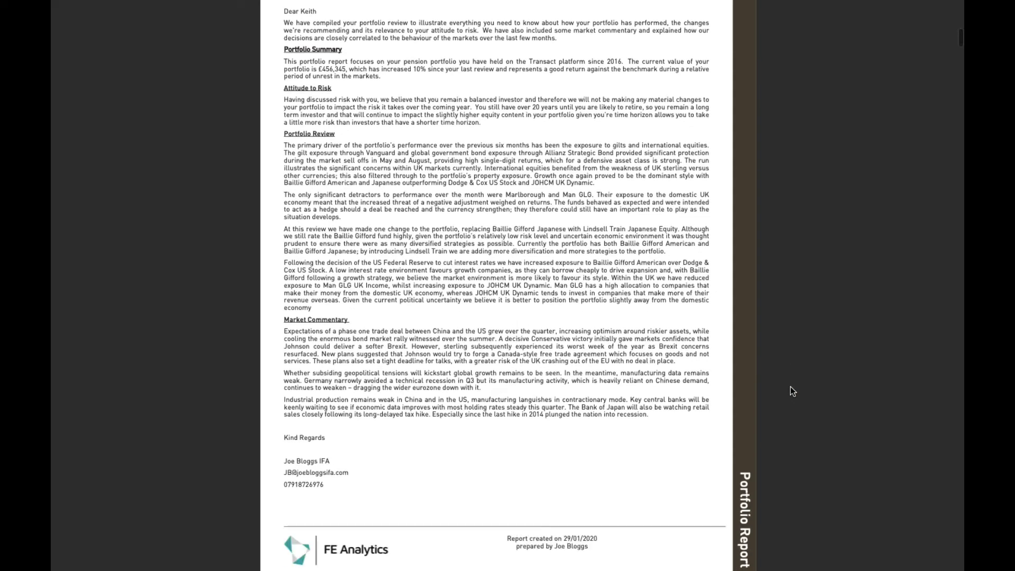
{"action": "scroll", "coordinate": [791, 391], "scroll_direction": "down", "scroll_amount": 8}
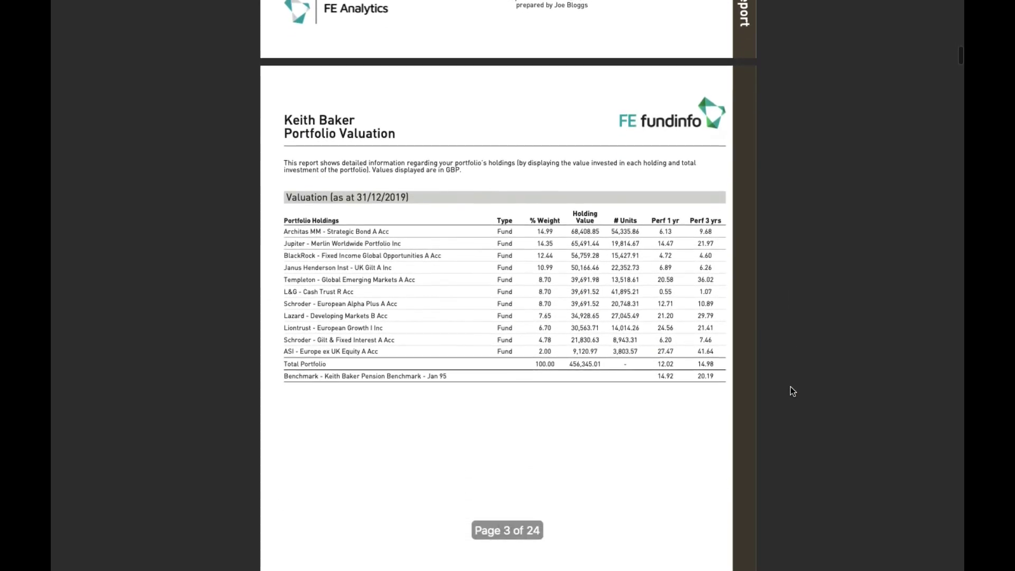
{"action": "scroll", "coordinate": [791, 390], "scroll_direction": "down", "scroll_amount": 10}
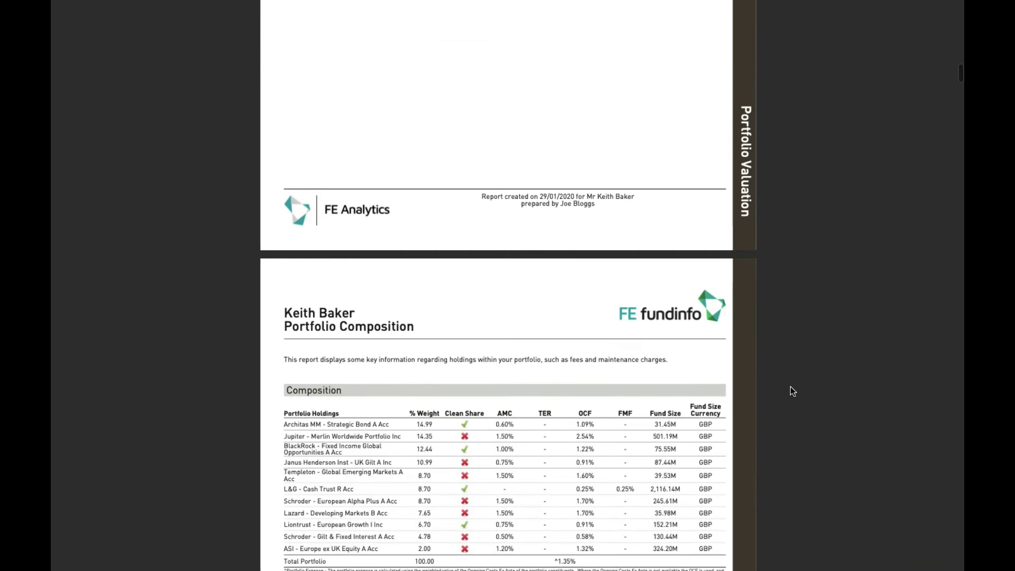
{"action": "scroll", "coordinate": [791, 391], "scroll_direction": "down", "scroll_amount": 10}
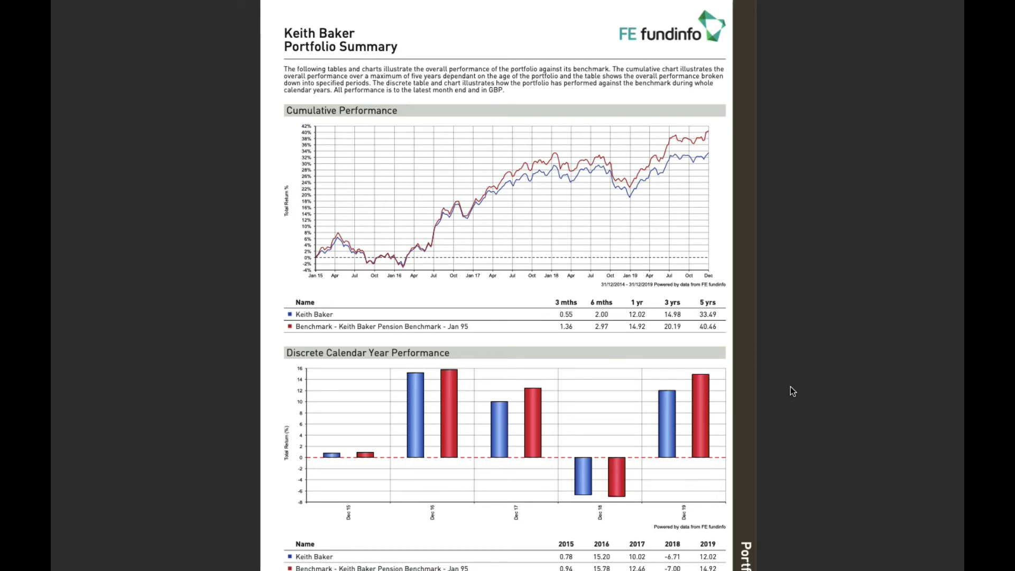
Step: Scroll through the holding performance, ratings, risk, breakdown and factsheet pages to the Glossary of Terms
{"action": "scroll", "coordinate": [790, 387], "scroll_direction": "down", "scroll_amount": 10}
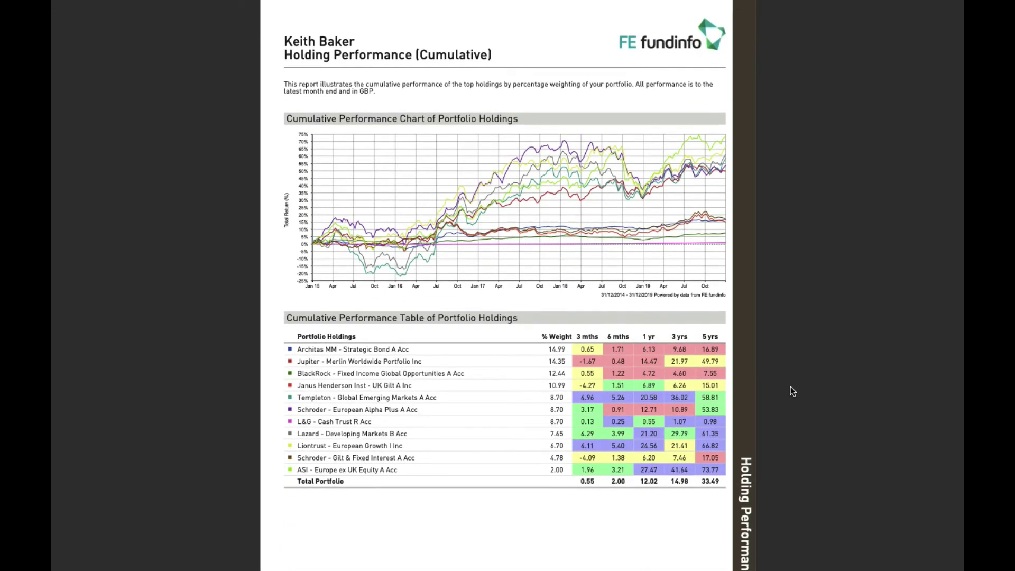
{"action": "scroll", "coordinate": [791, 391], "scroll_direction": "down", "scroll_amount": 9}
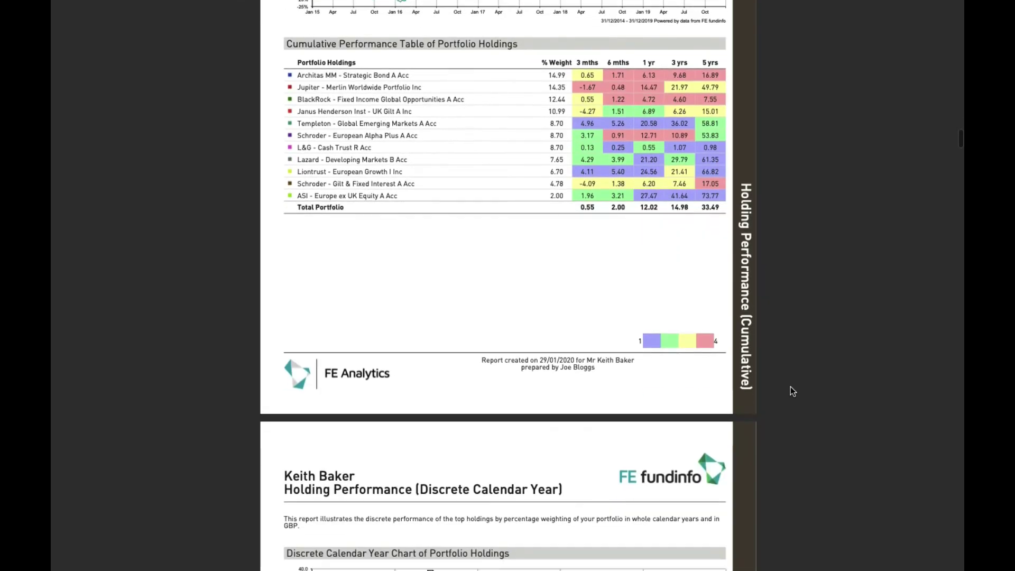
{"action": "scroll", "coordinate": [791, 391], "scroll_direction": "down", "scroll_amount": 10}
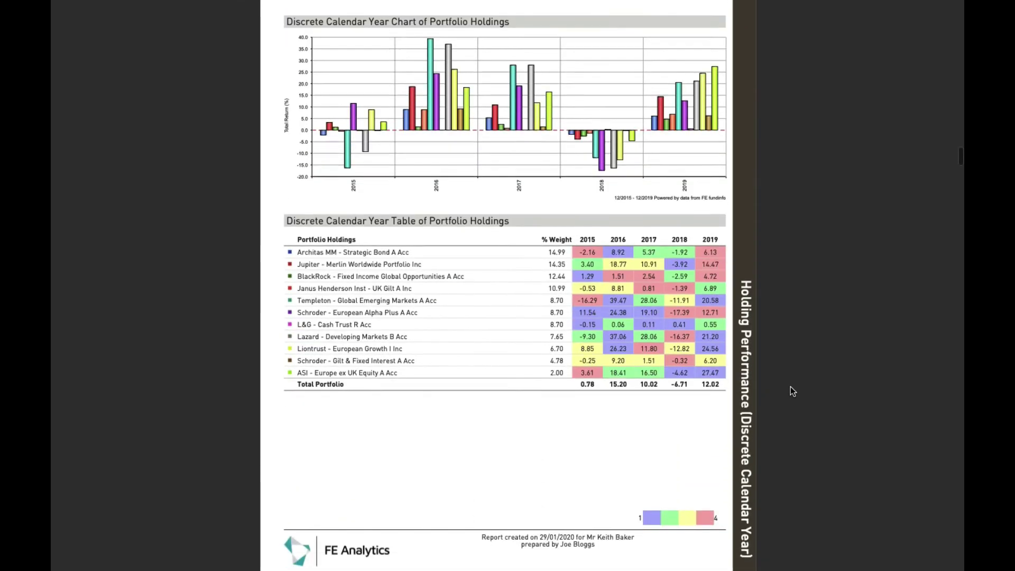
{"action": "scroll", "coordinate": [791, 391], "scroll_direction": "down", "scroll_amount": 6}
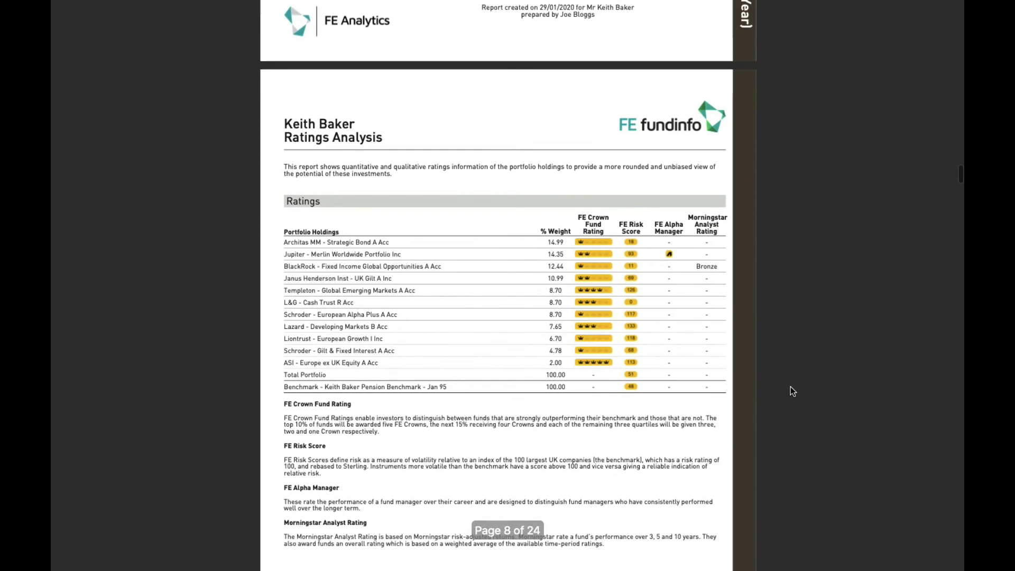
{"action": "scroll", "coordinate": [790, 386], "scroll_direction": "down", "scroll_amount": 9}
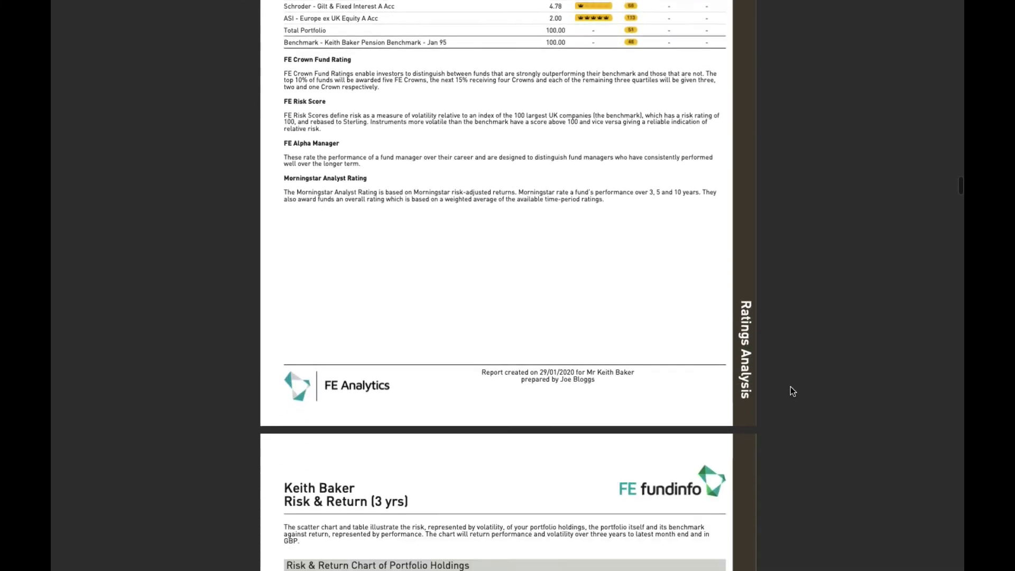
{"action": "scroll", "coordinate": [790, 386], "scroll_direction": "down", "scroll_amount": 6}
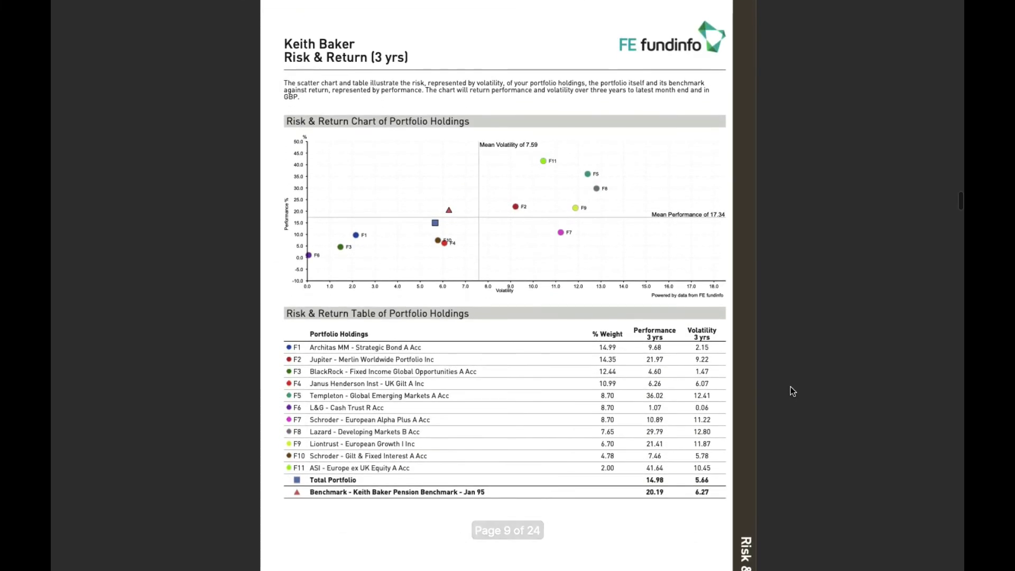
{"action": "scroll", "coordinate": [792, 391], "scroll_direction": "down", "scroll_amount": 8}
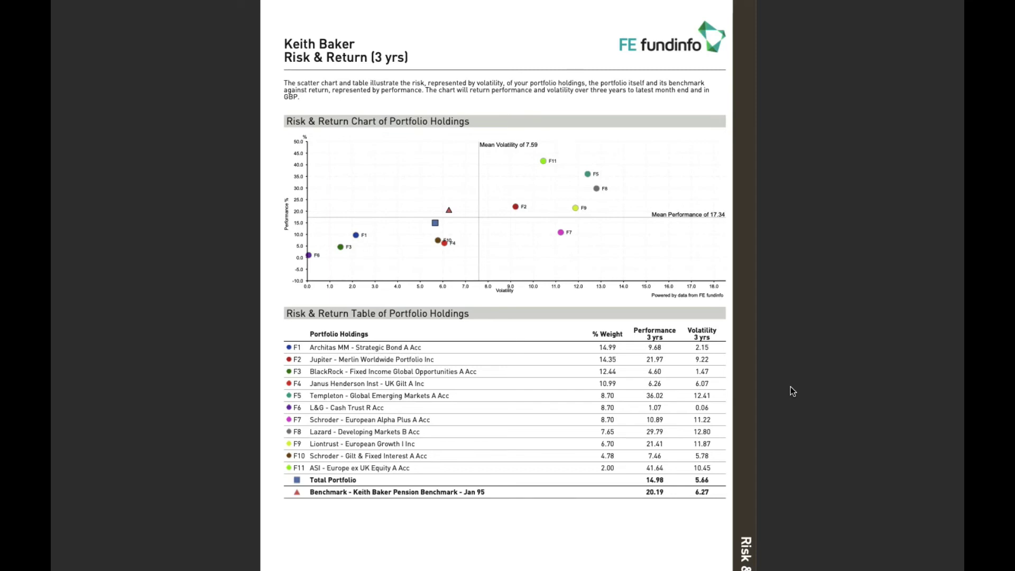
{"action": "scroll", "coordinate": [791, 391], "scroll_direction": "down", "scroll_amount": 6}
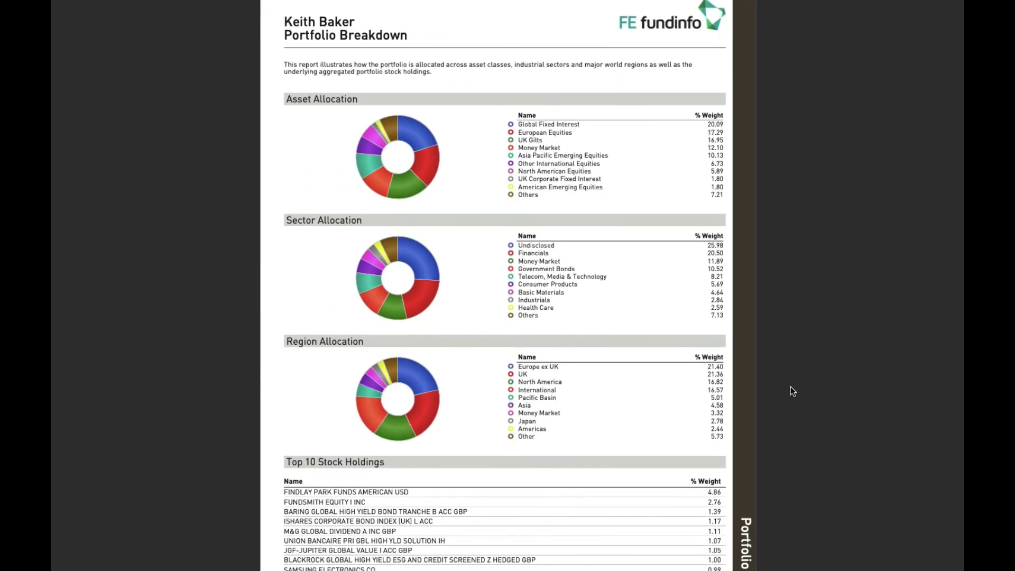
{"action": "scroll", "coordinate": [790, 386], "scroll_direction": "down", "scroll_amount": 8}
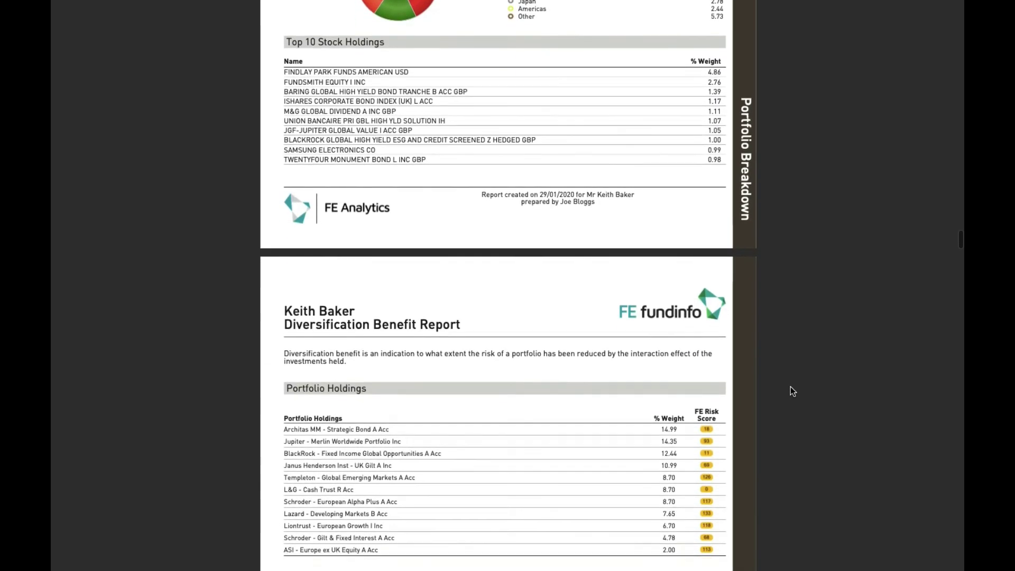
{"action": "scroll", "coordinate": [791, 386], "scroll_direction": "down", "scroll_amount": 4}
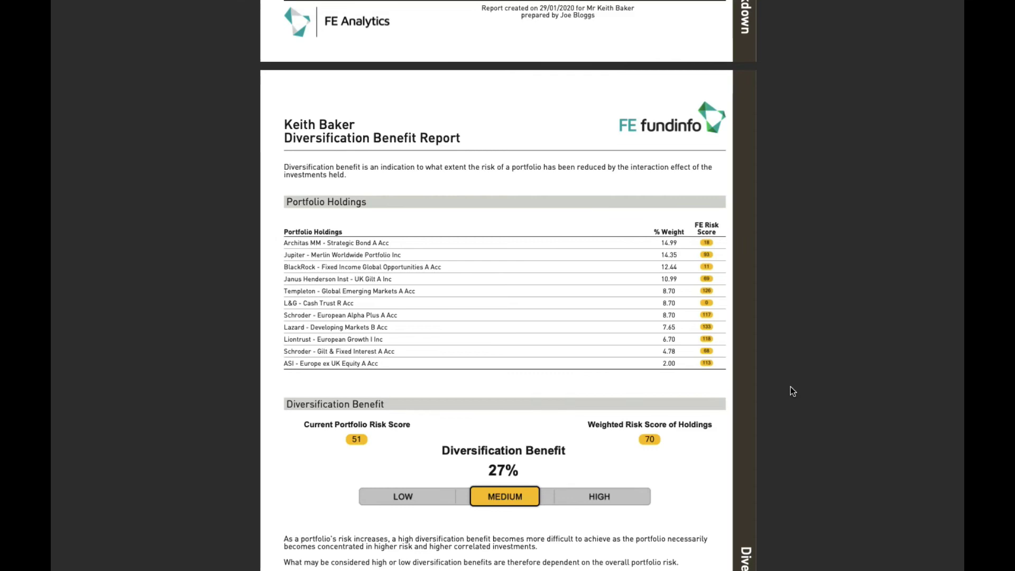
{"action": "scroll", "coordinate": [791, 391], "scroll_direction": "down", "scroll_amount": 8}
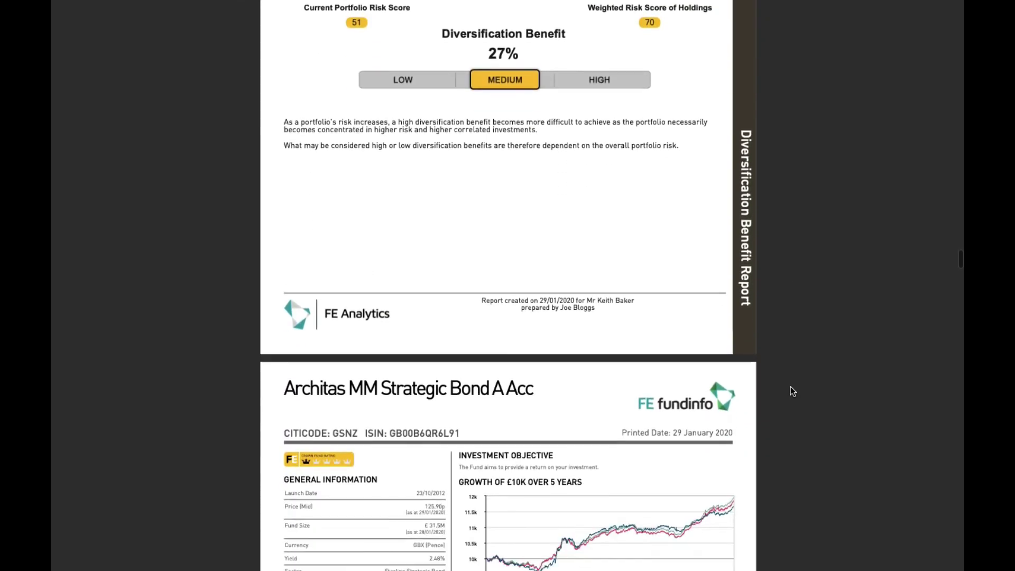
{"action": "scroll", "coordinate": [791, 391], "scroll_direction": "down", "scroll_amount": 11}
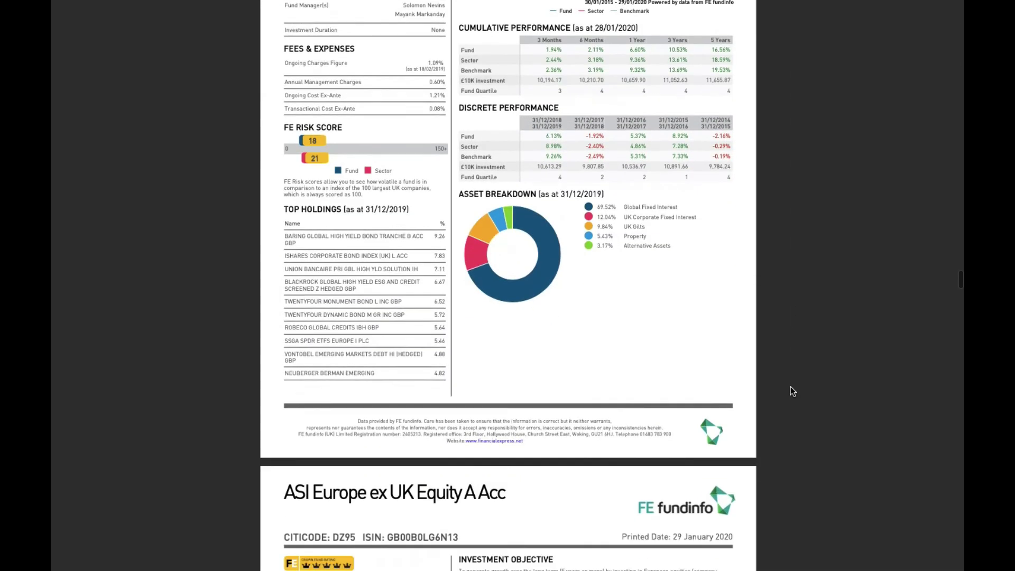
{"action": "scroll", "coordinate": [791, 391], "scroll_direction": "down", "scroll_amount": 20}
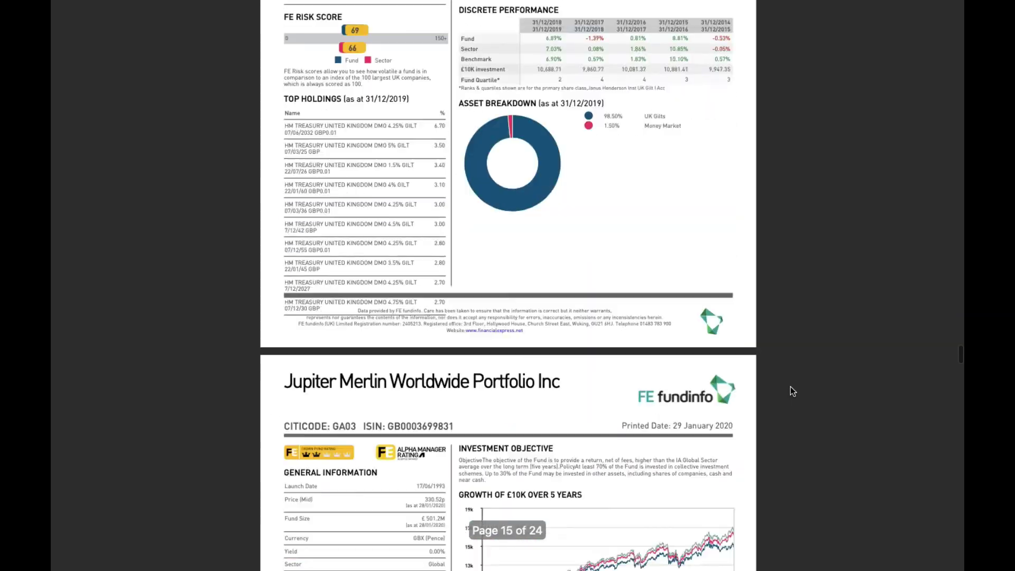
{"action": "scroll", "coordinate": [790, 391], "scroll_direction": "down", "scroll_amount": 20}
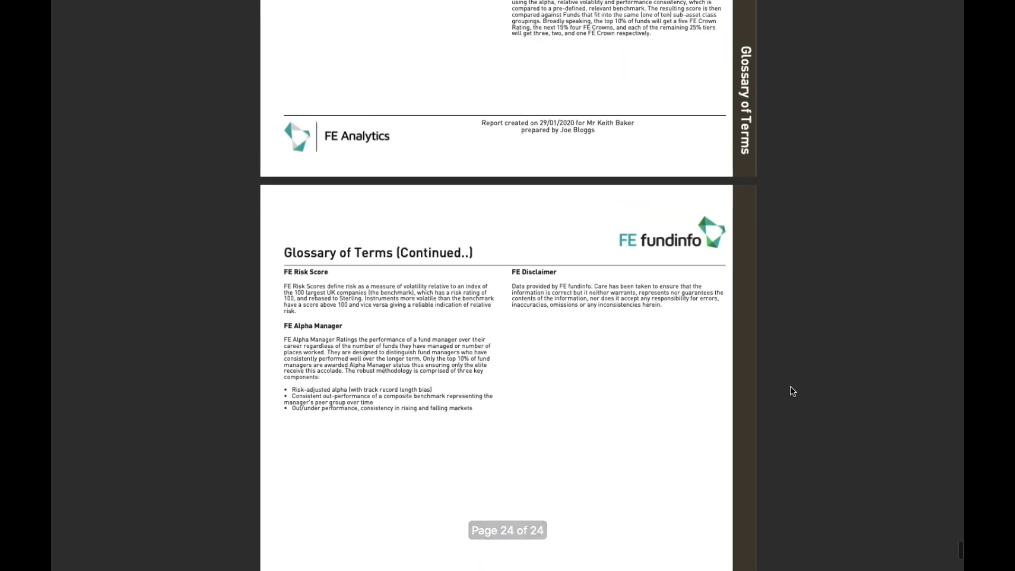
{"action": "scroll", "coordinate": [791, 391], "scroll_direction": "up", "scroll_amount": 9}
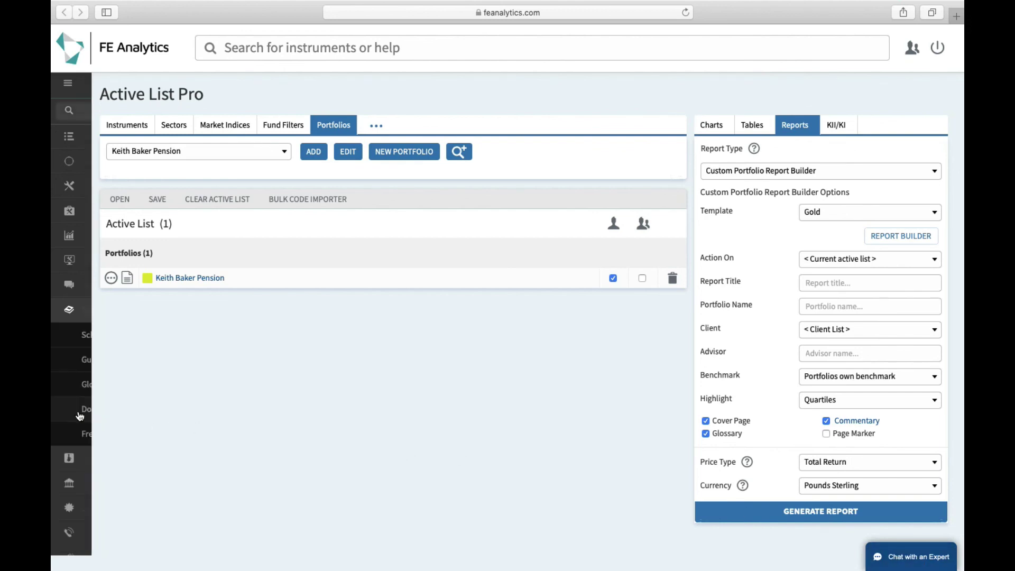
Step: Expand the main menu's Training & Guides section to list Schedule Training, Guides, Glossary, Documentation and FAQs
{"action": "mouse_move", "coordinate": [82, 436]}
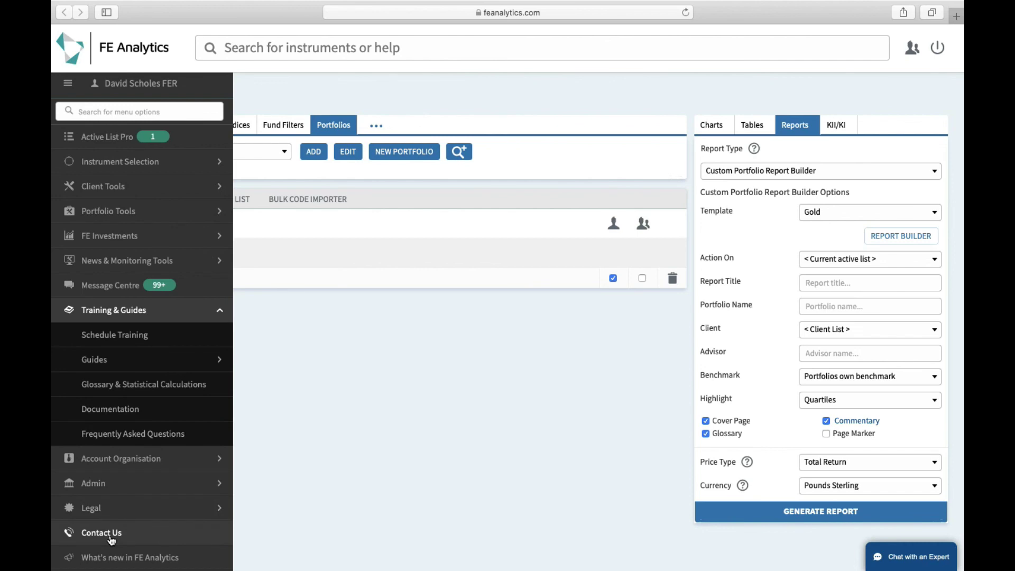